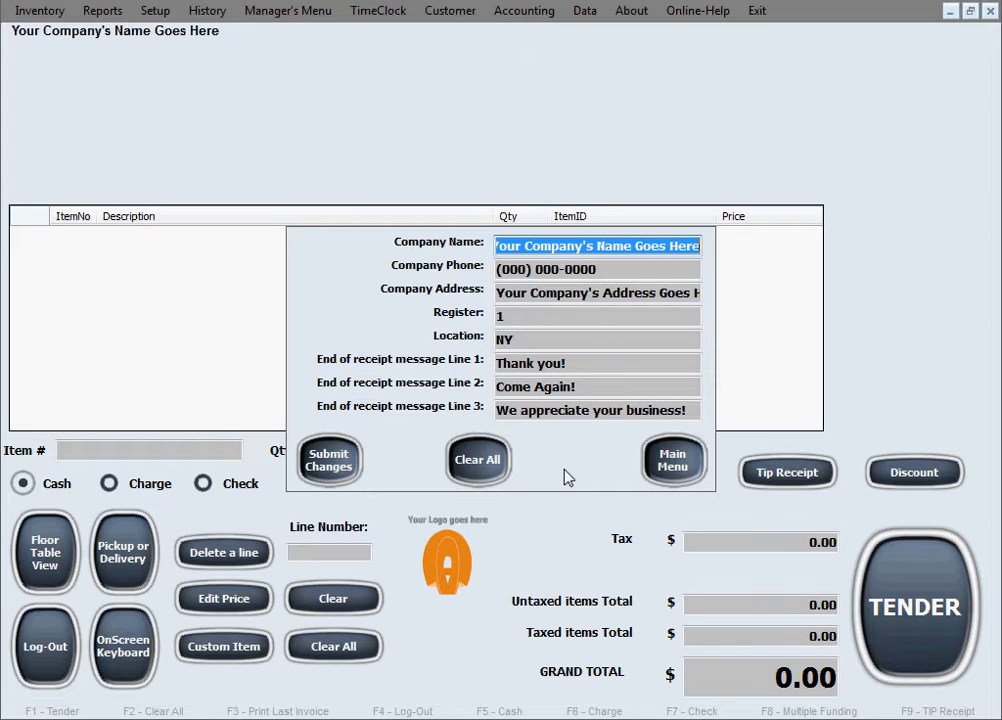
Step: Review the company name, phone, address, register and location entries in the general company information
left_click(500, 247)
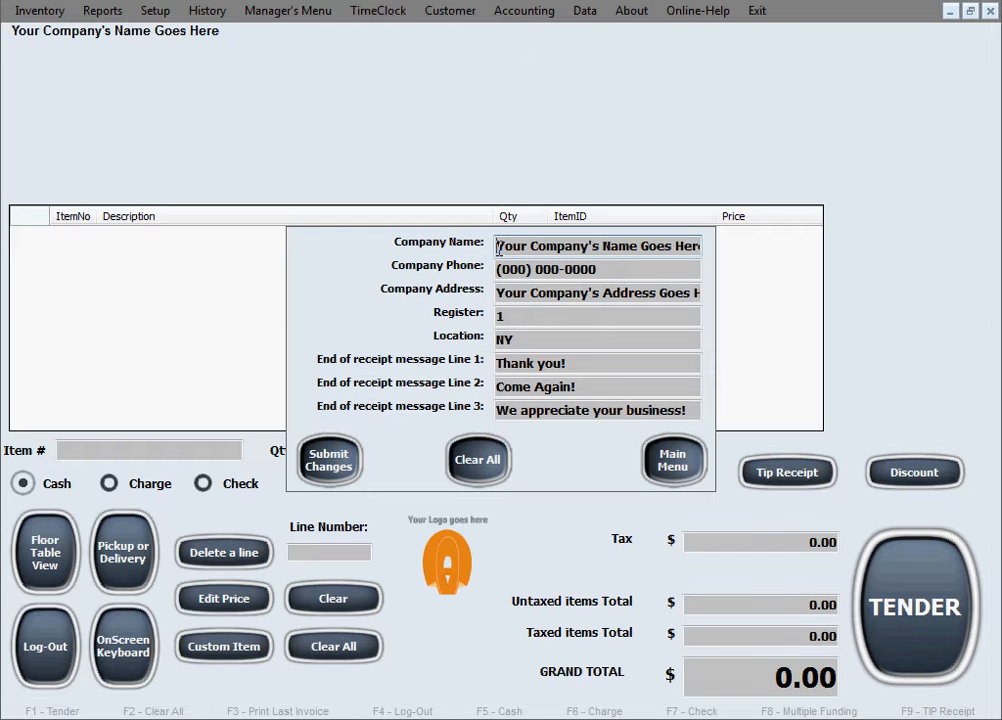
left_click_drag(499, 250, 754, 264)
left_click_drag(598, 270, 749, 282)
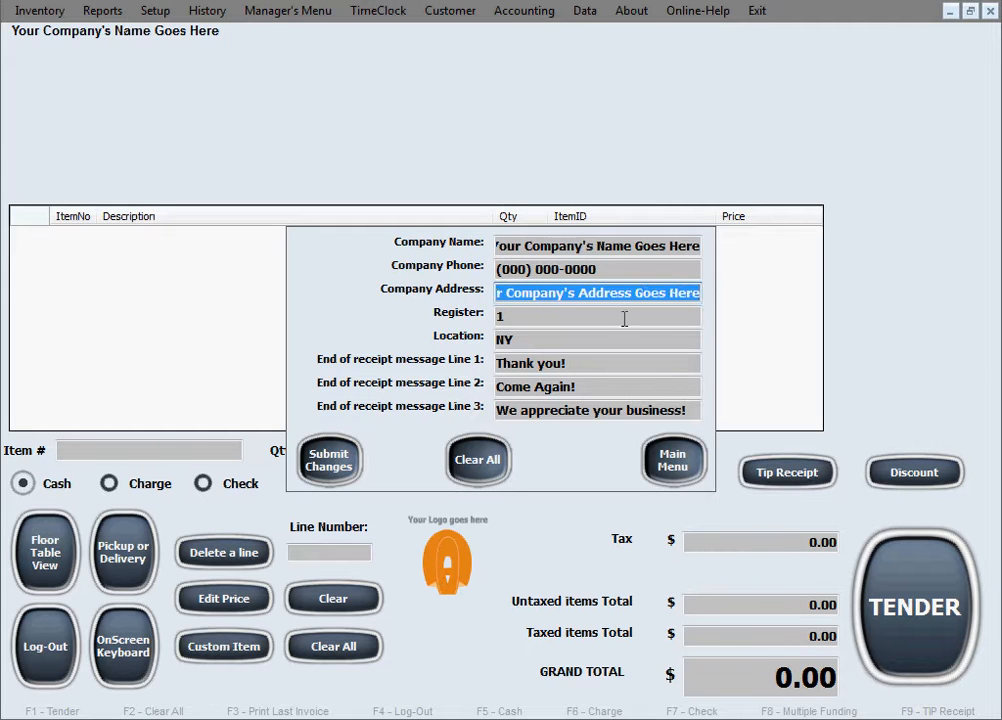
double_click(544, 320)
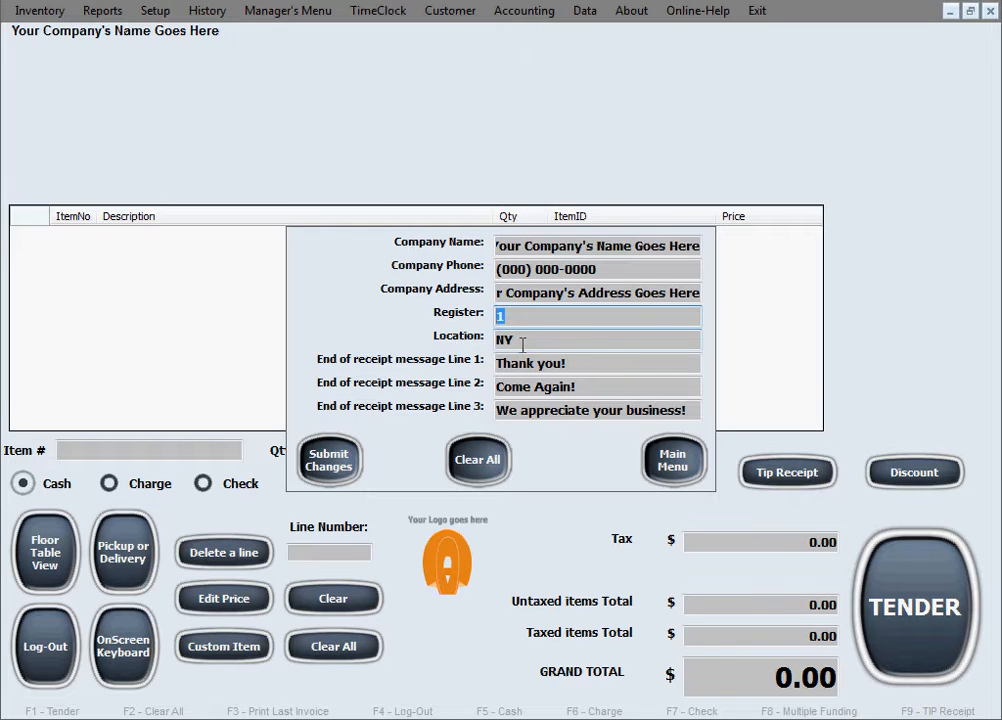
left_click(522, 344)
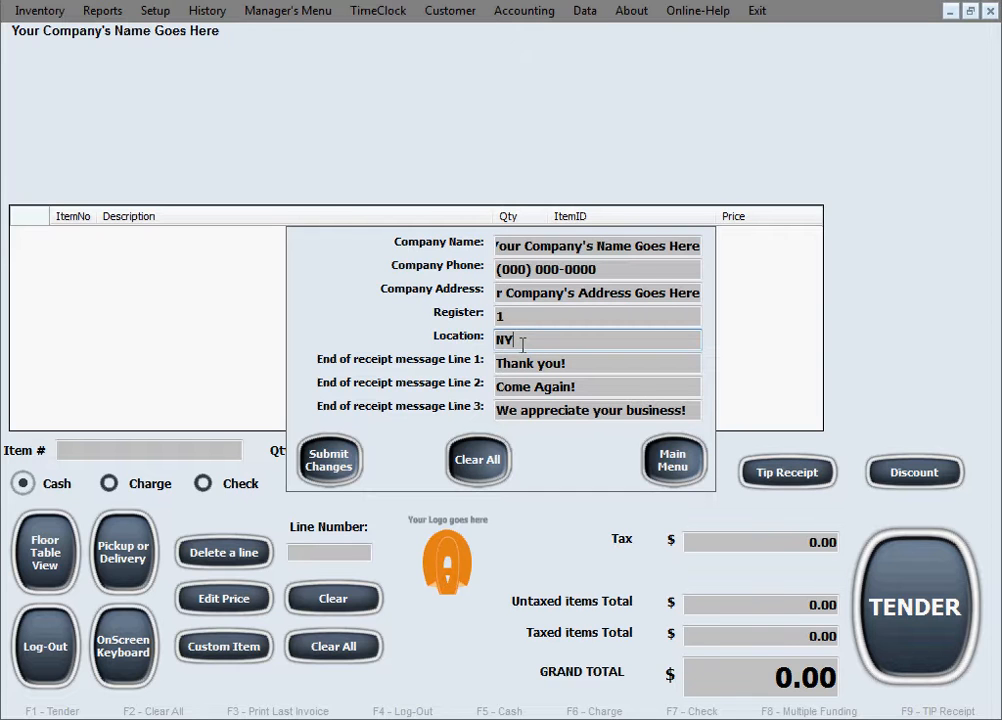
double_click(522, 344)
left_click(529, 345)
double_click(505, 342)
left_click(528, 340)
Step: Review the three end-of-receipt message lines and submit the general company information
left_click_drag(694, 410, 497, 412)
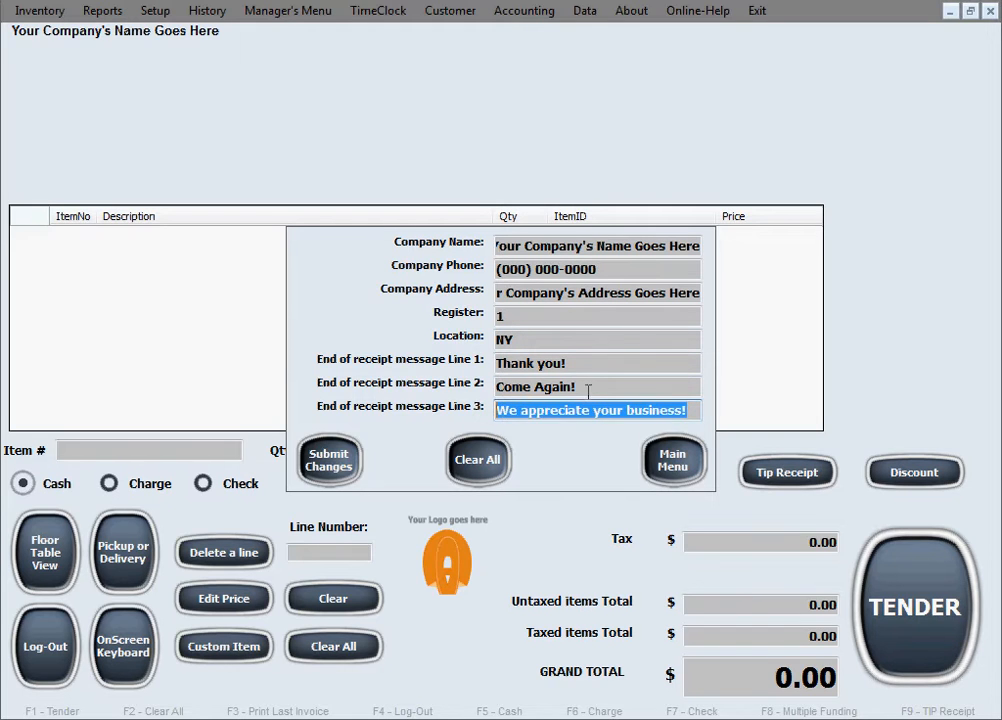
left_click_drag(576, 386, 497, 382)
left_click(585, 360)
left_click_drag(585, 362, 409, 376)
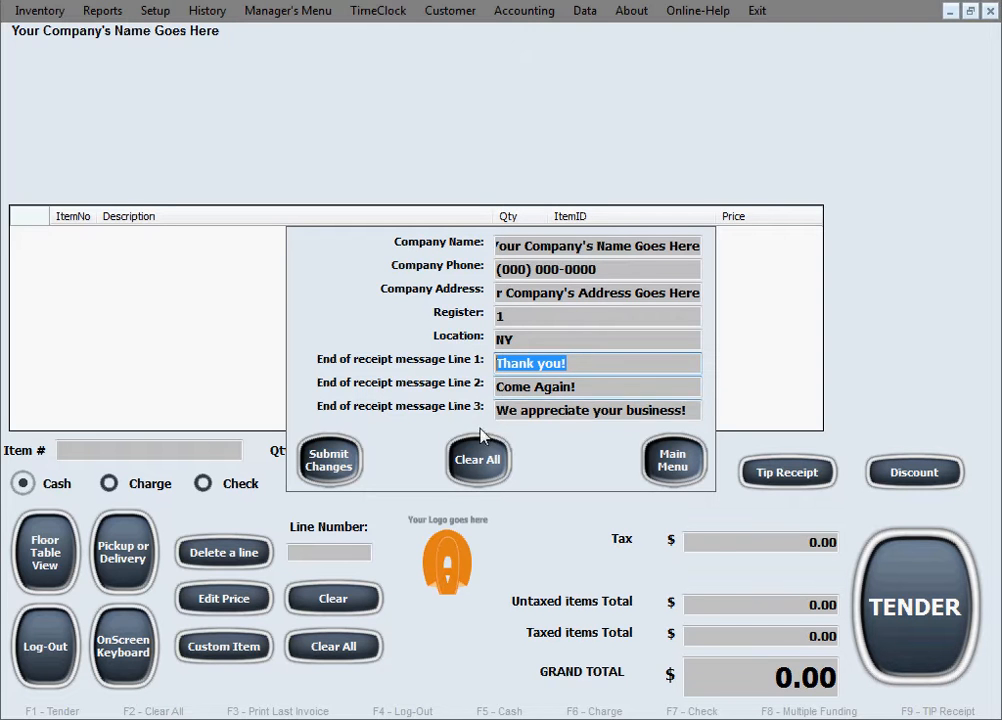
left_click(345, 458)
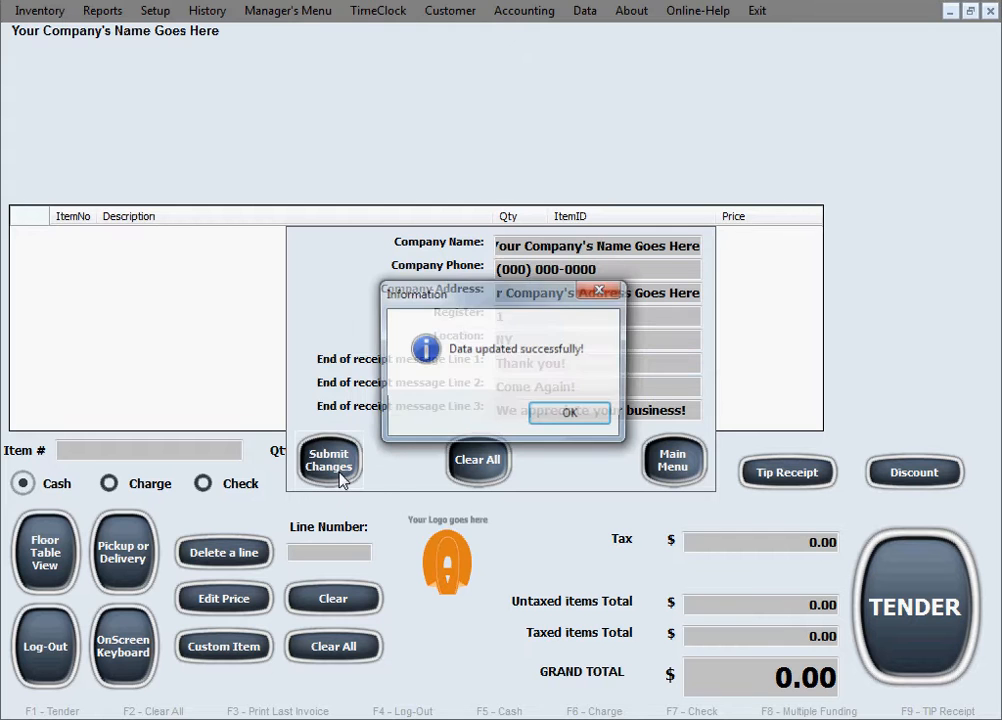
left_click(594, 418)
Step: Open the invoice and receipt setup and set the receipt font to Tahoma, size 10
left_click(156, 11)
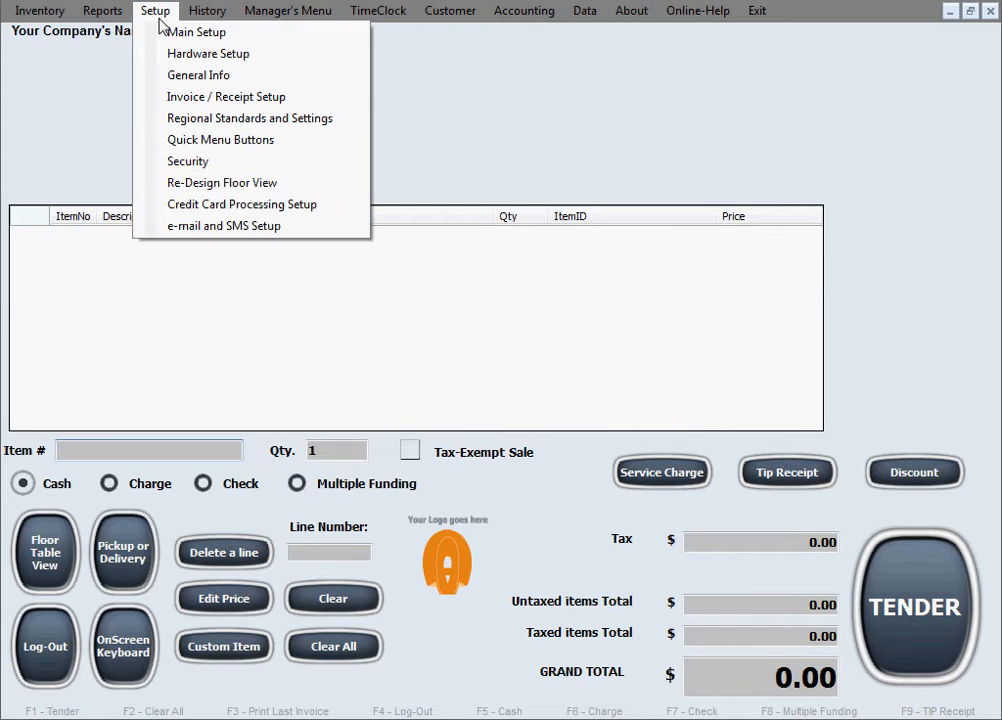
left_click(316, 97)
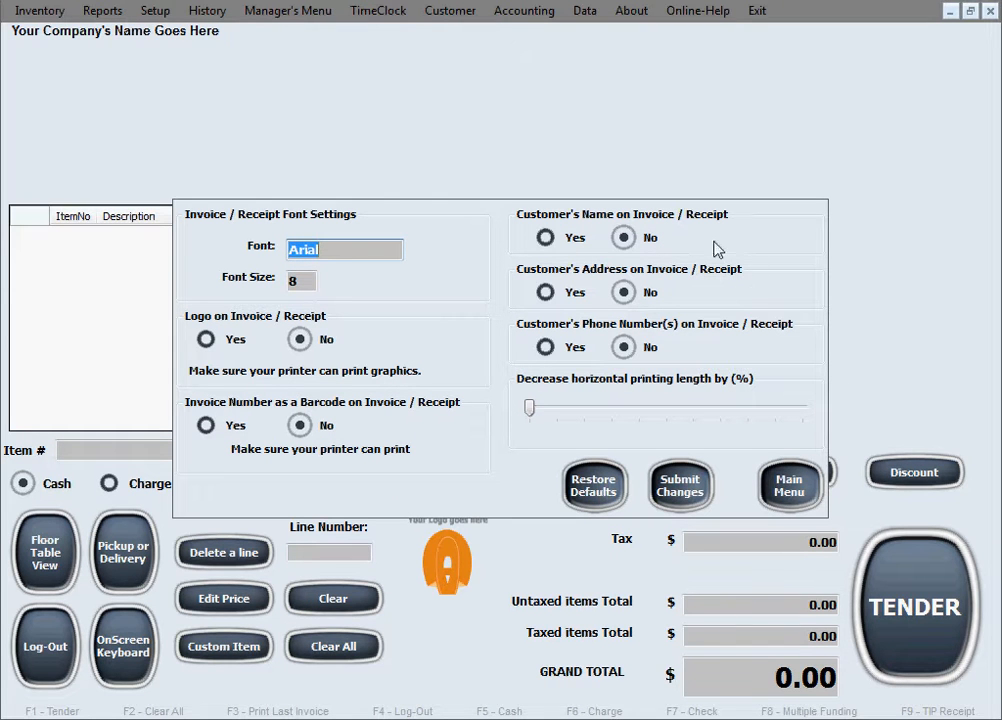
left_click(366, 258)
double_click(366, 258)
type("Tahoma")
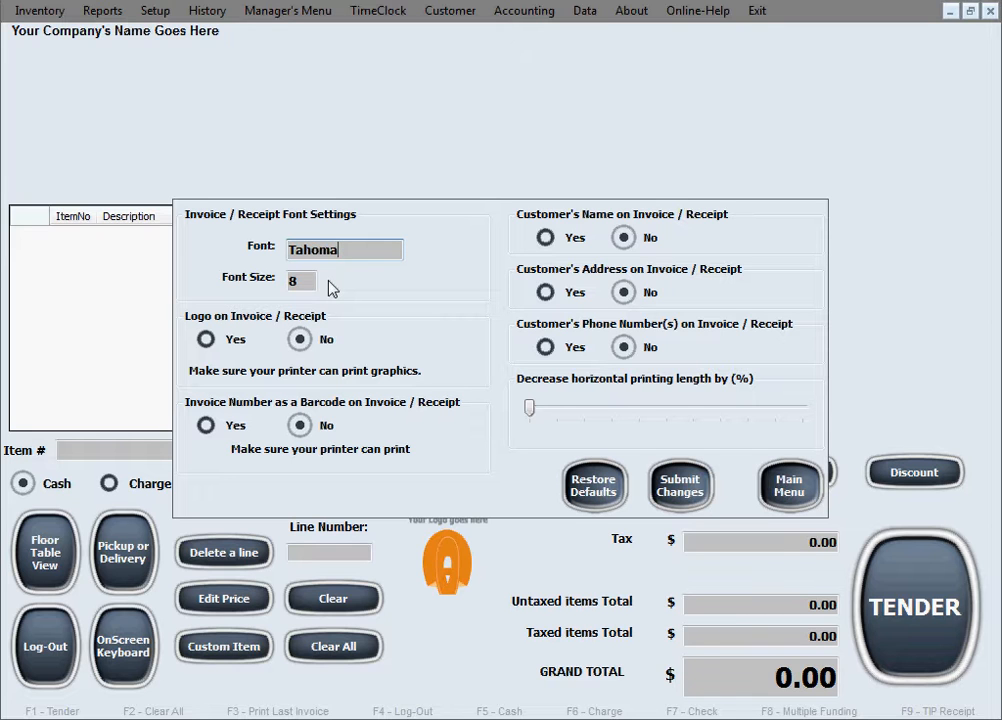
key("Tab")
type("10")
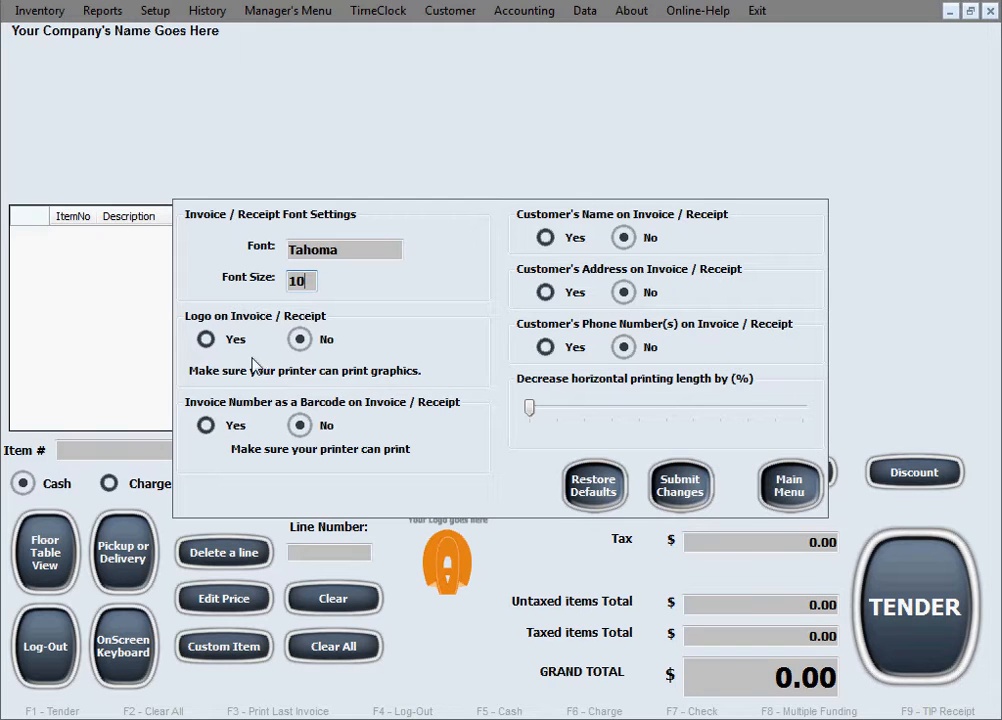
Step: Enable the logo and the invoice number barcode on invoices and receipts
left_click(207, 341)
left_click(295, 341)
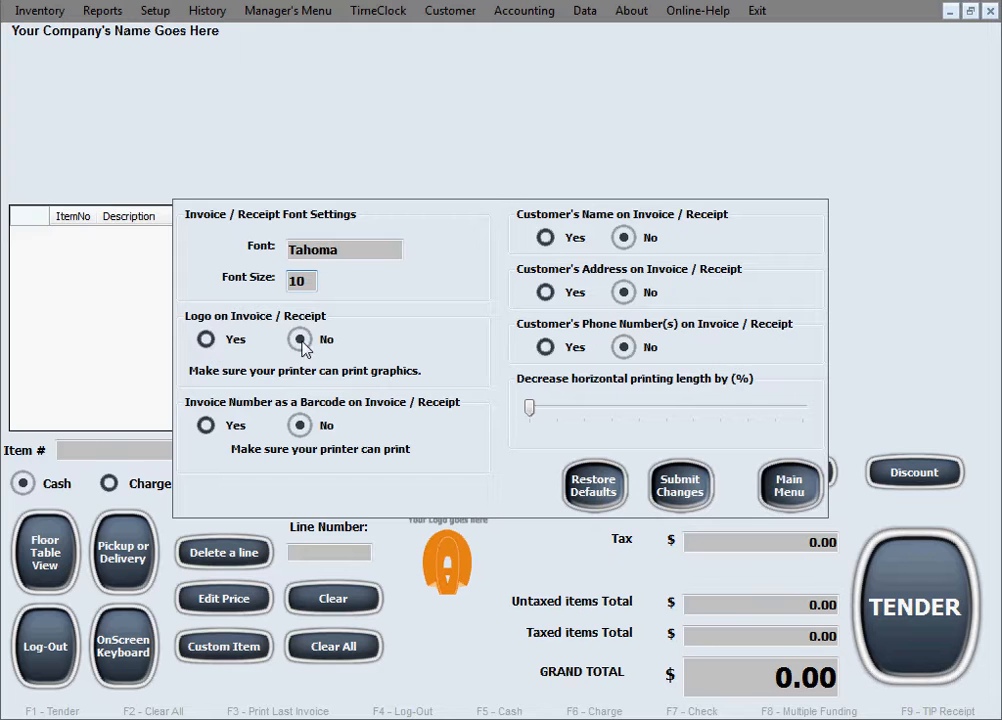
left_click(207, 341)
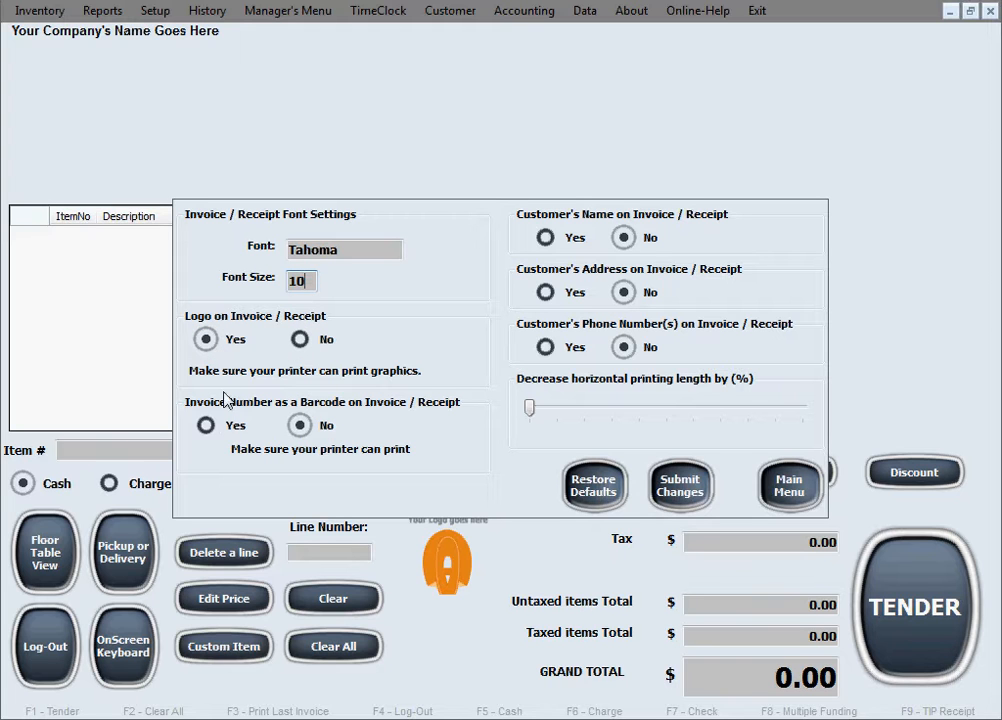
left_click(206, 427)
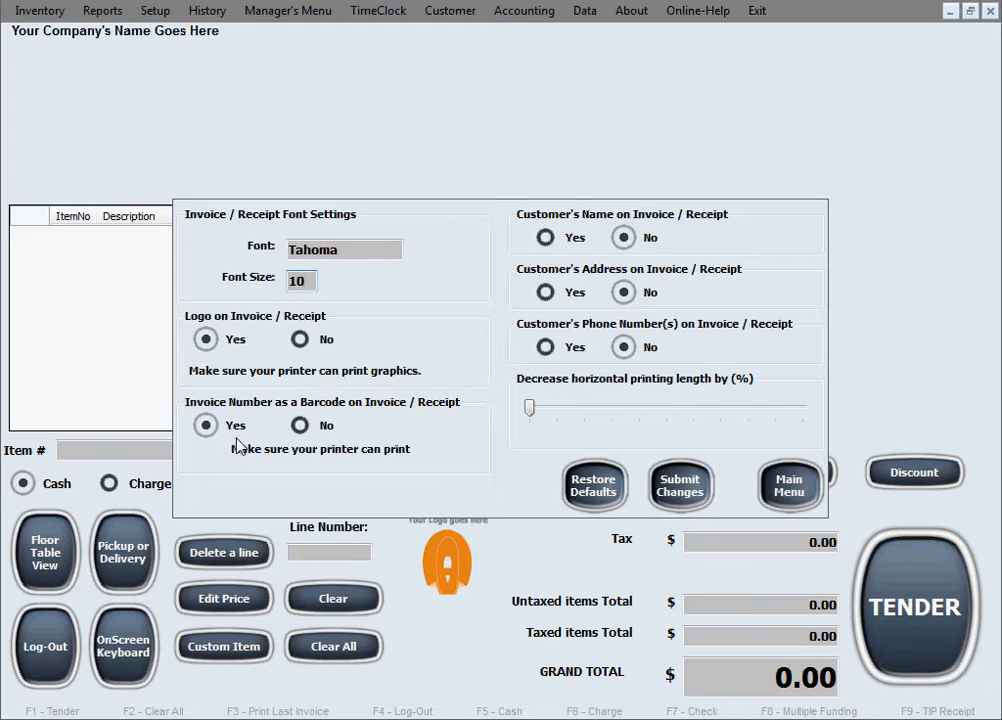
Step: Include the customer's name, address and phone numbers on invoices and receipts
left_click(548, 239)
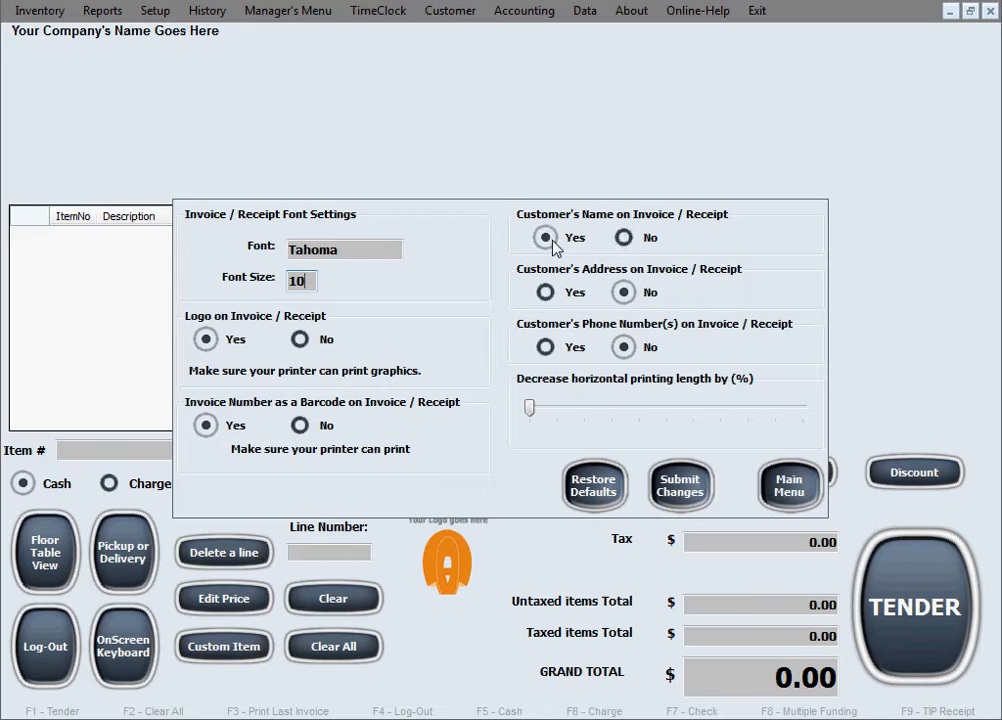
left_click(545, 292)
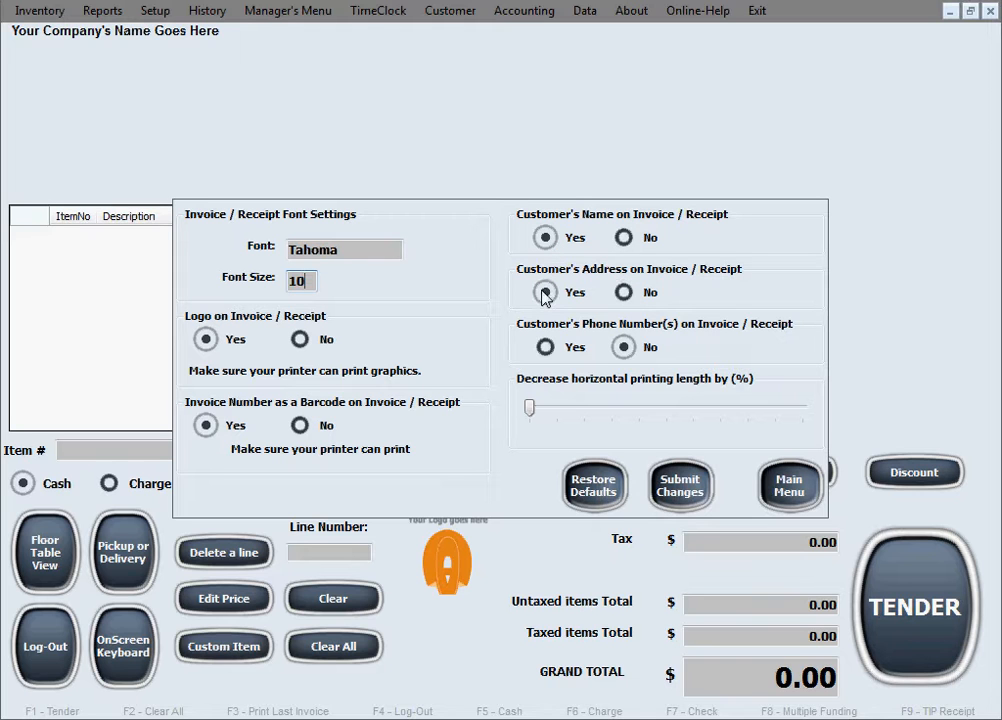
left_click(545, 347)
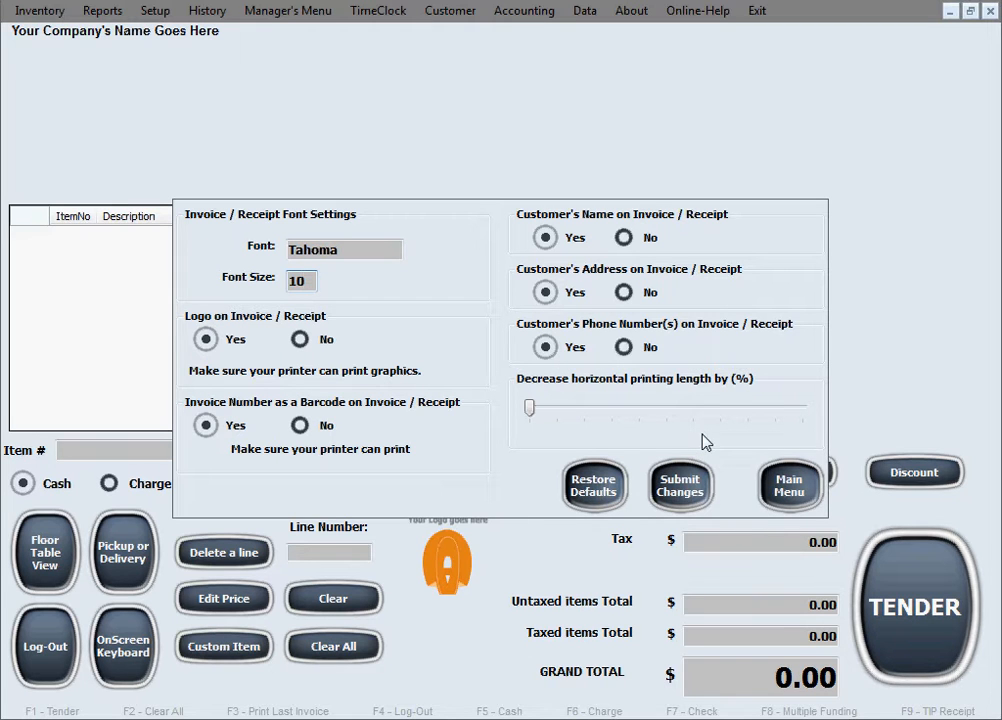
Step: Submit the invoice and receipt settings and accept the software restart
left_click_drag(529, 408, 510, 394)
mouse_move(529, 408)
left_mouse_down()
mouse_move(587, 415)
mouse_move(535, 414)
left_mouse_up()
left_click(666, 488)
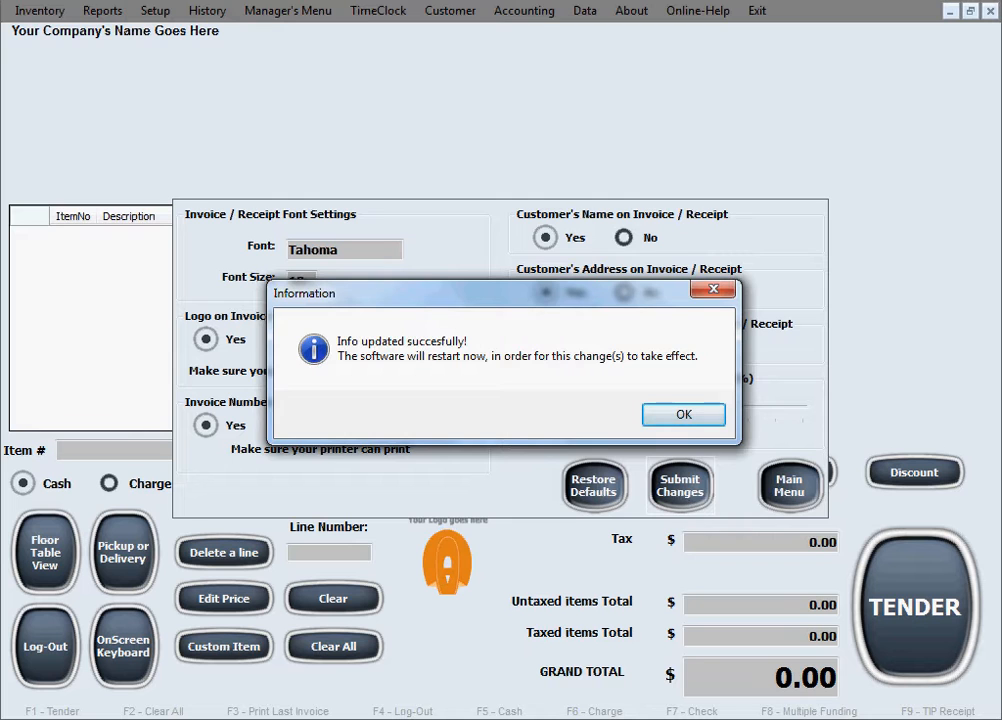
left_click(684, 414)
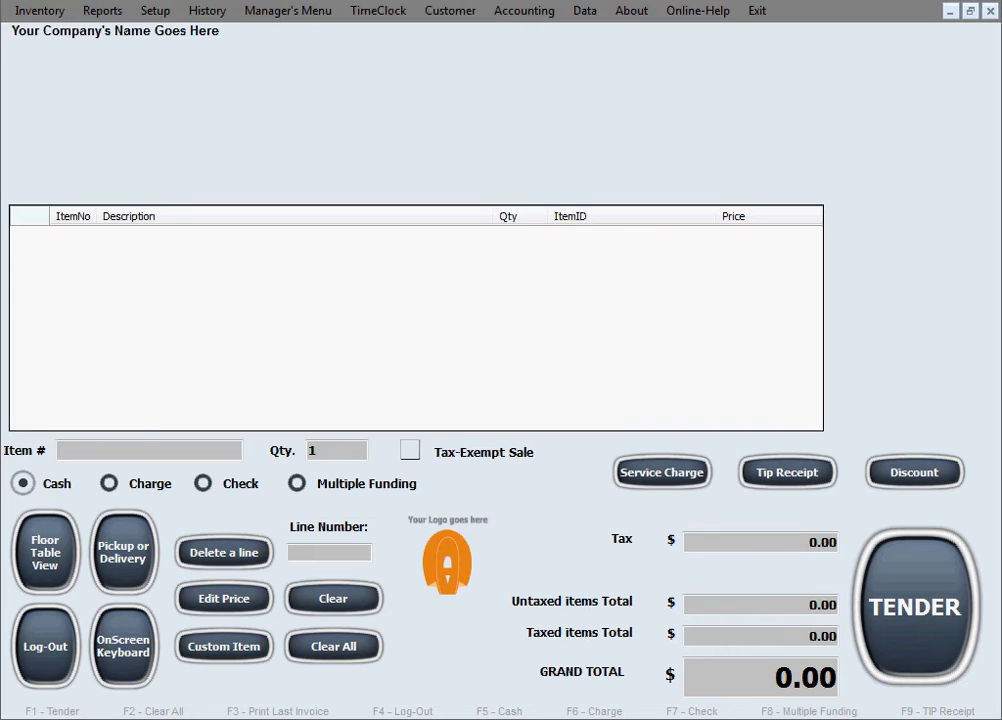
Step: Open the regional standards and settings
left_click(154, 19)
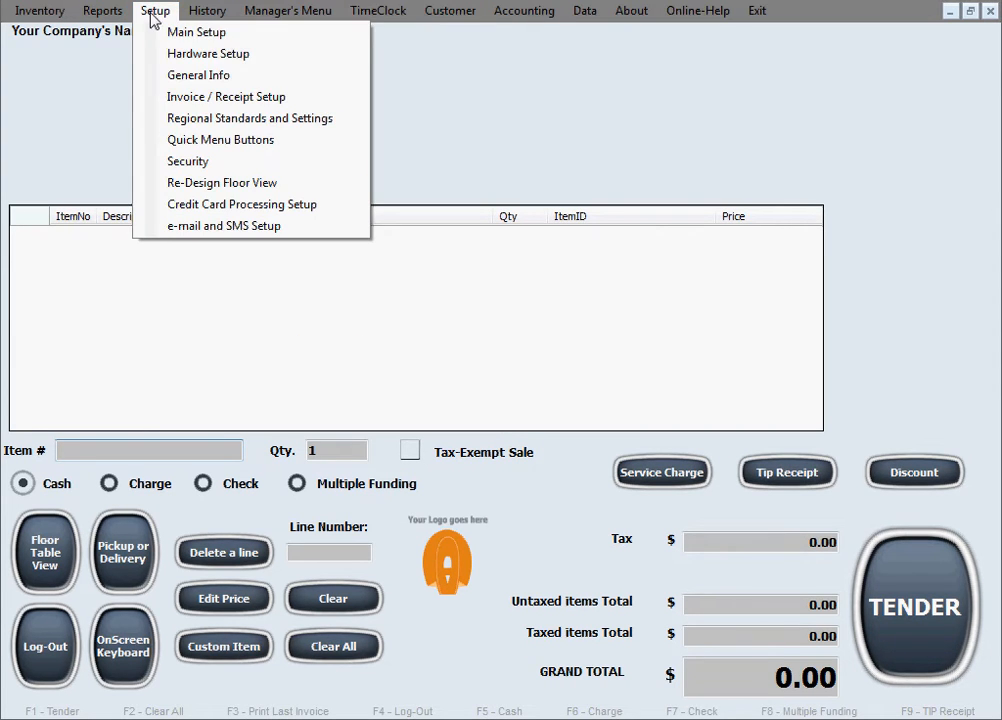
left_click(318, 120)
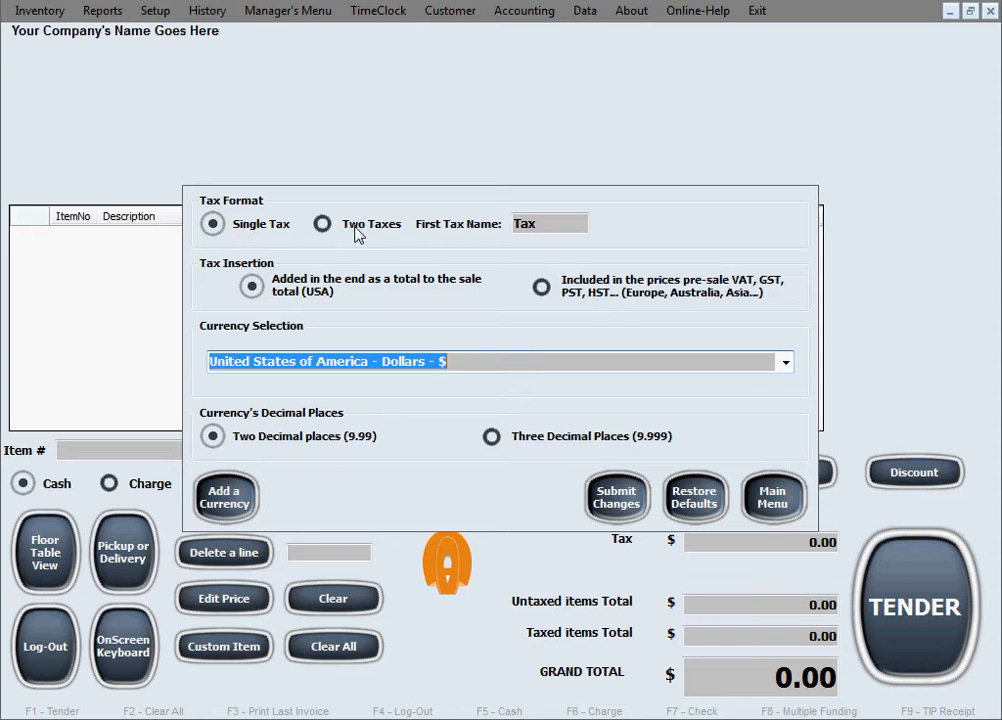
Step: Switch the tax format to two taxes, naming the first State Tax and the second Federal Tax
left_click(323, 229)
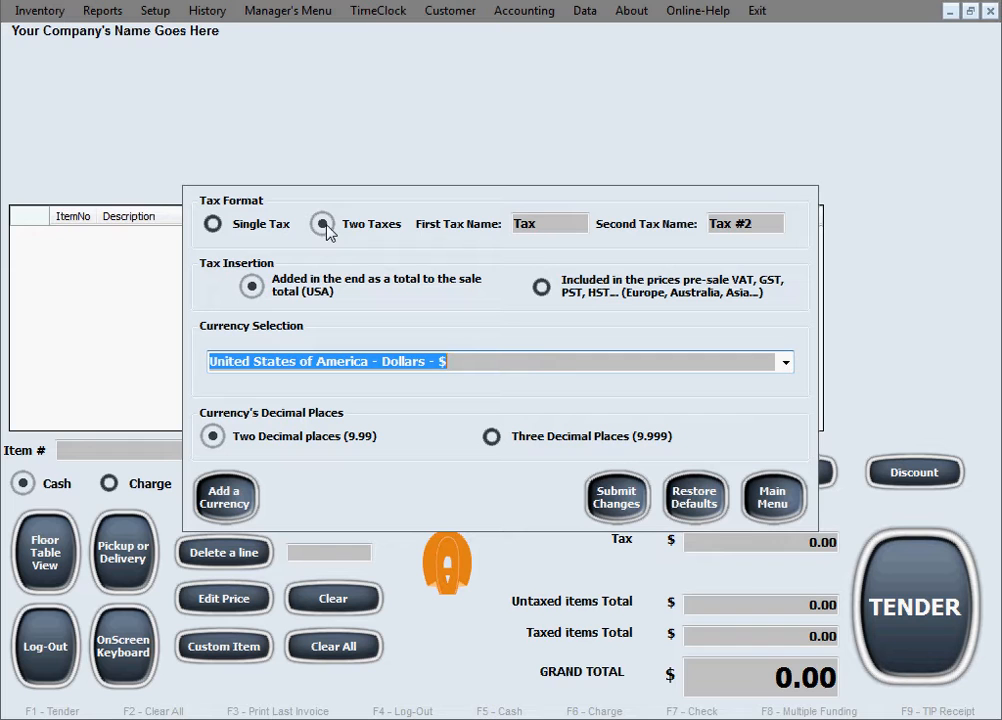
left_click(544, 224)
double_click(544, 224)
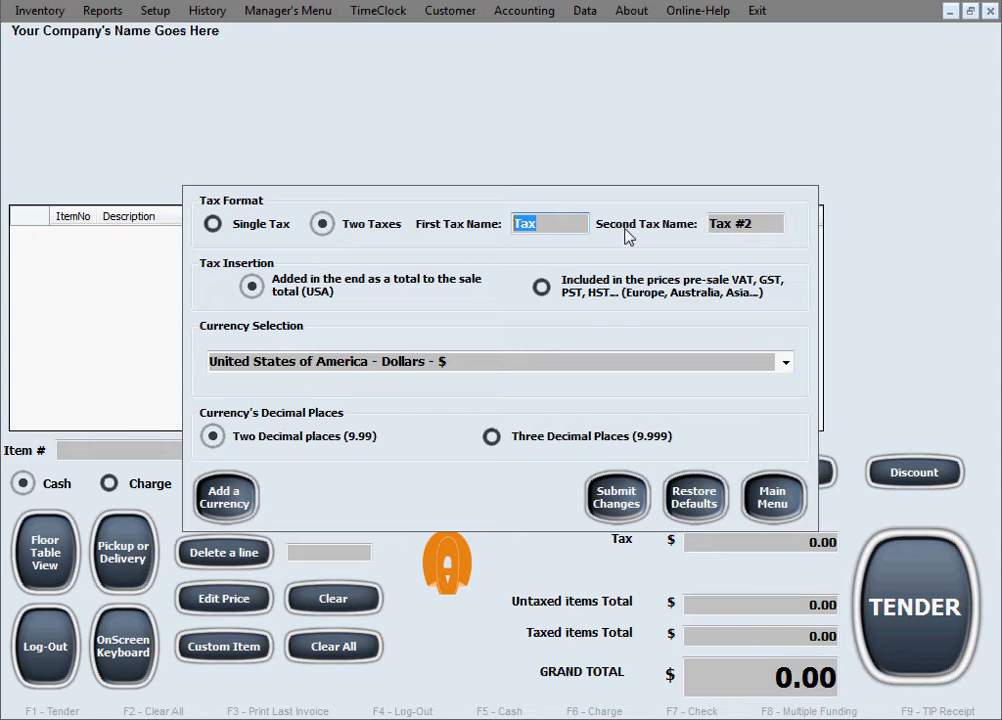
type("State Tax")
key("Tab")
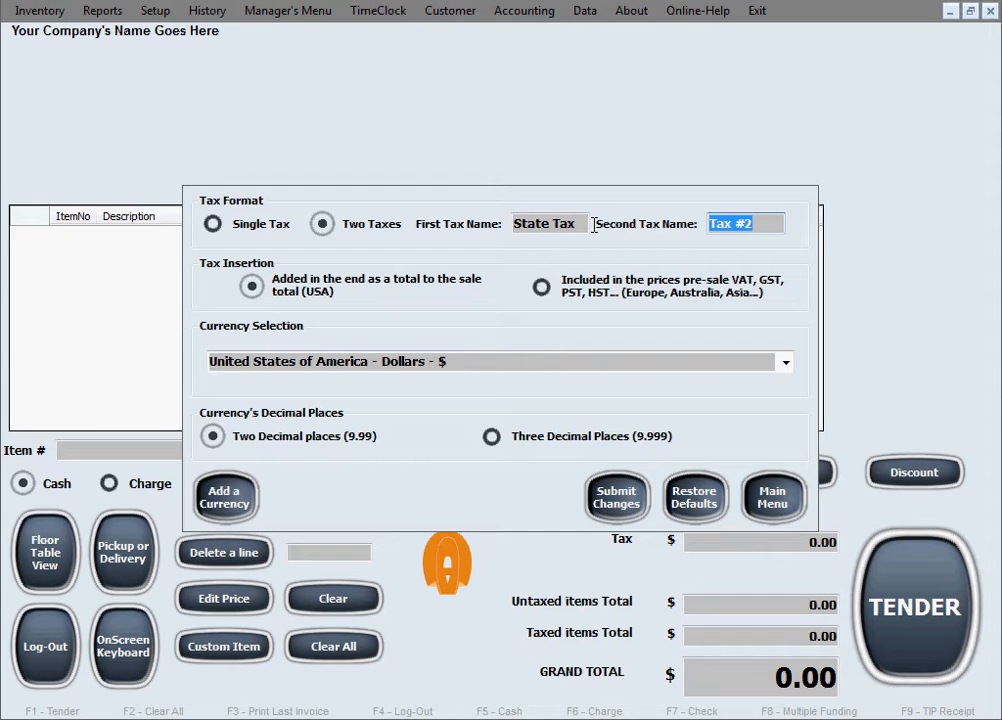
type("Federal ")
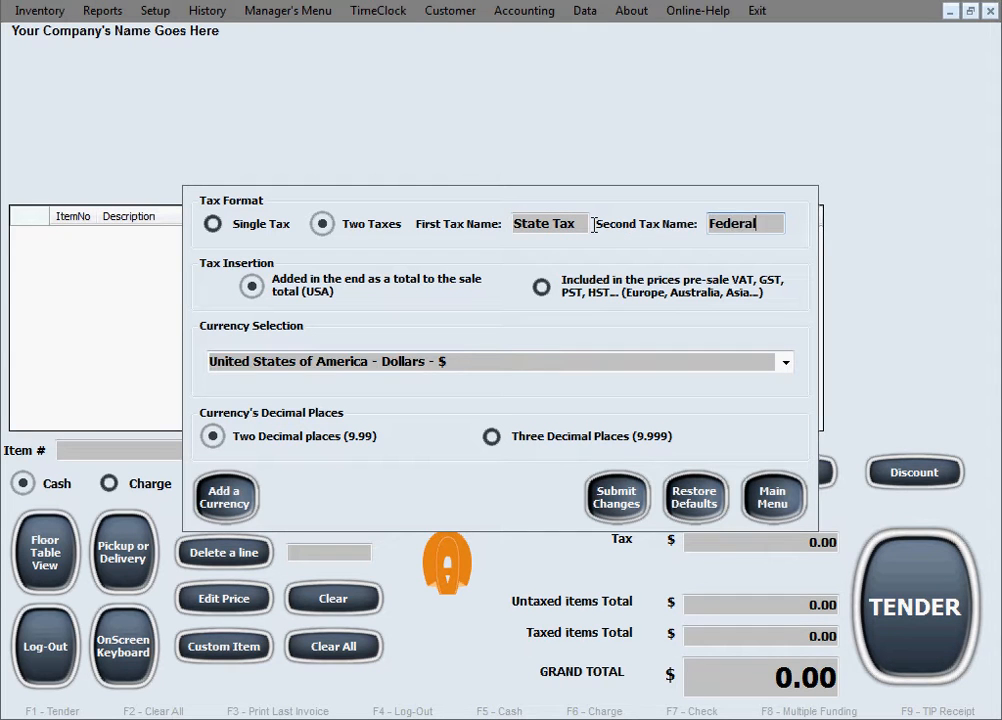
type("Tax")
Step: Return to a single tax named Tax, with tax insertion set to being added in the end to the sale total
left_click(213, 231)
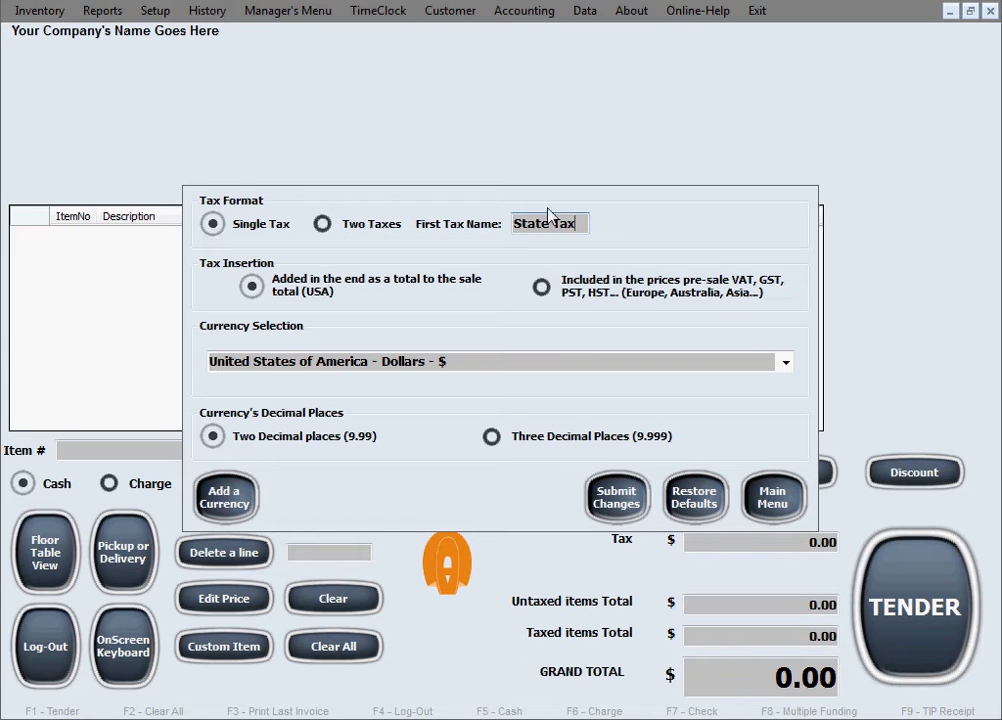
left_click_drag(553, 220, 354, 212)
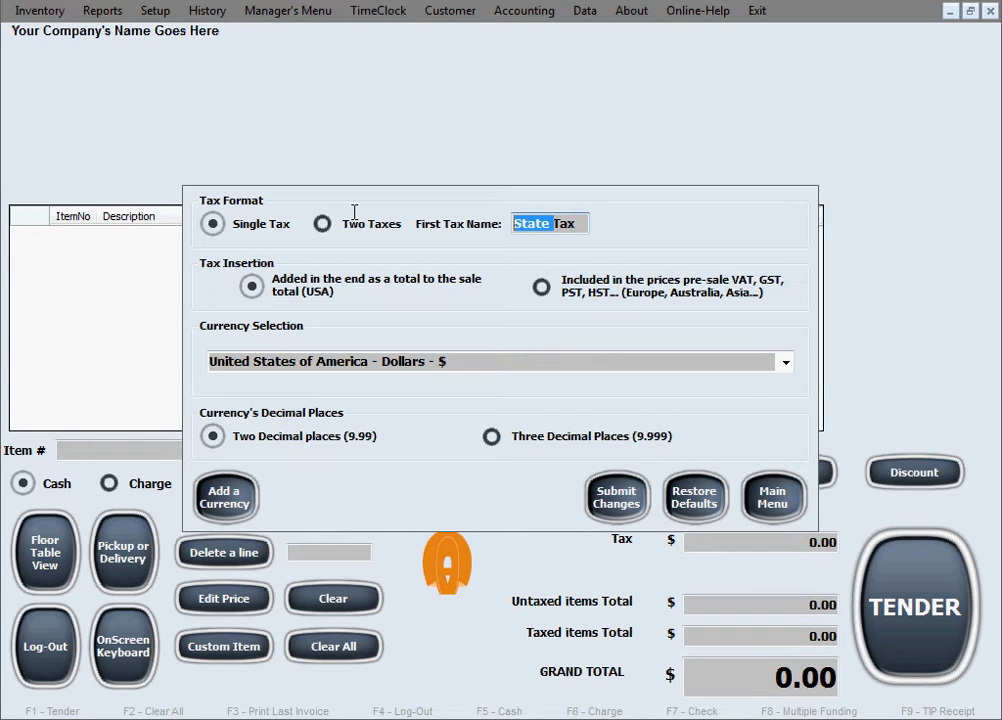
key("BackSpace")
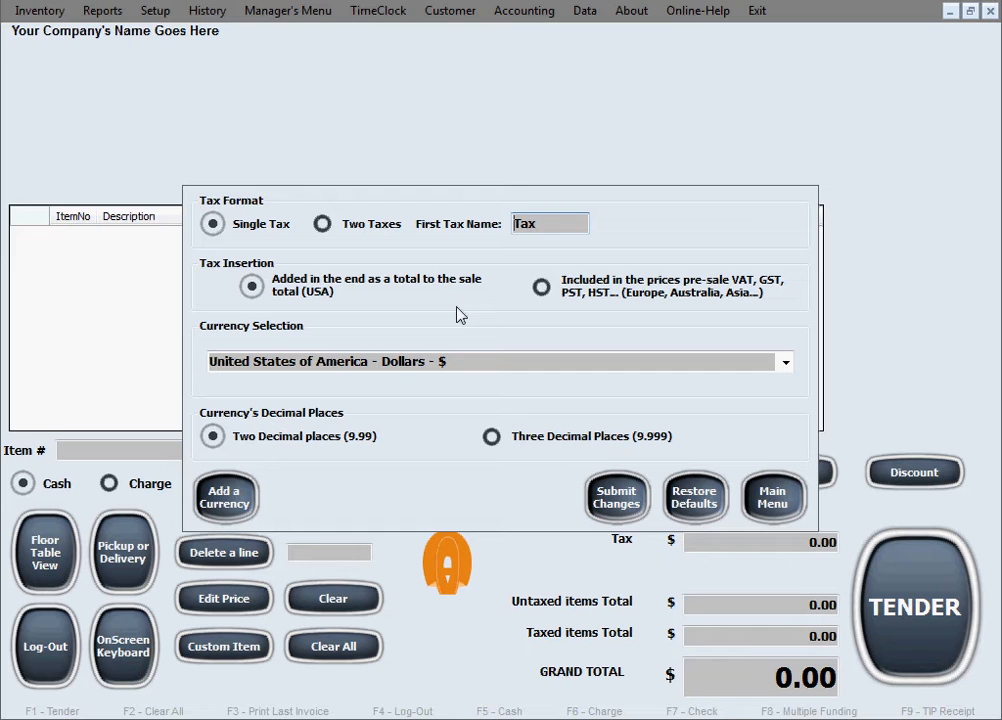
left_click(542, 289)
left_click(255, 290)
Step: Browse the available currencies, keeping United States of America - Dollars - $ selected
left_click(788, 365)
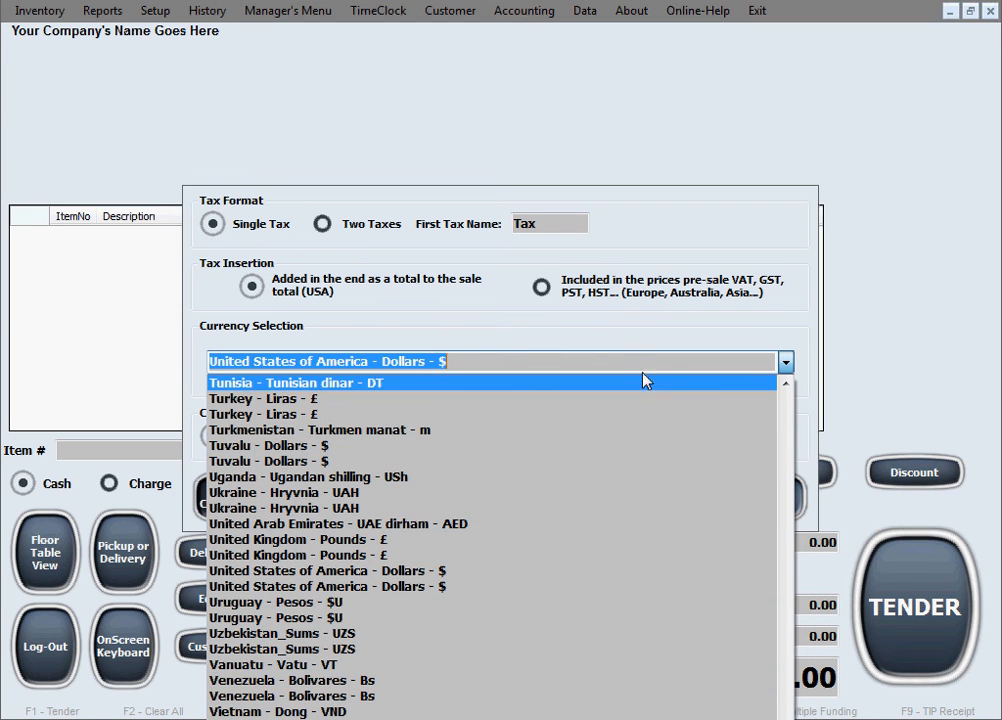
left_click(786, 384)
left_click(786, 384)
left_click(786, 387)
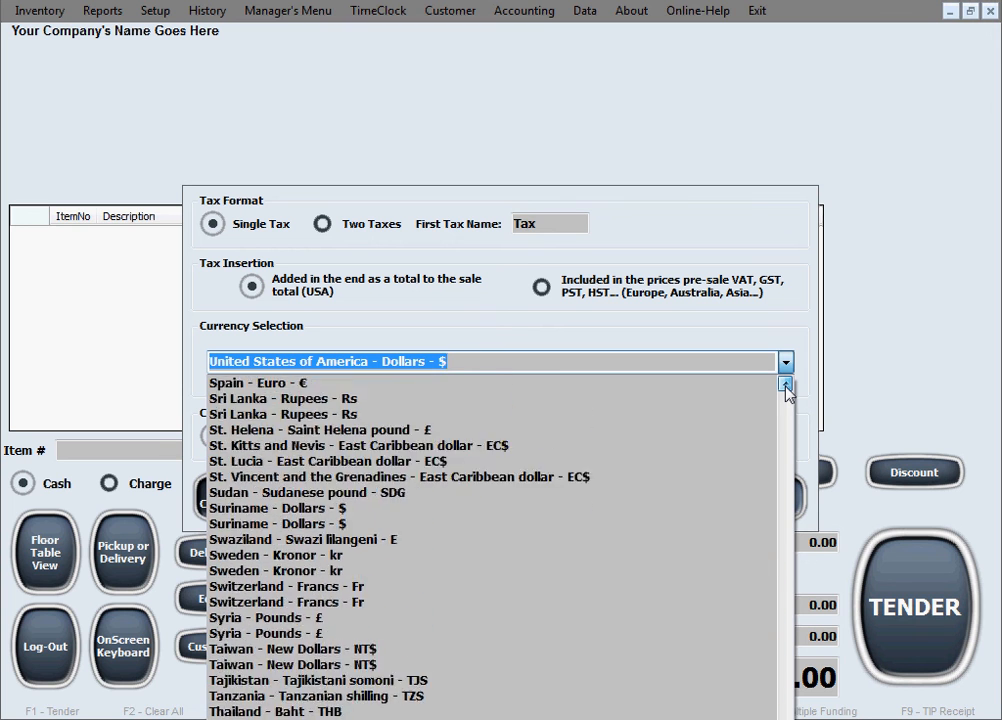
left_click(786, 387)
left_click(786, 387)
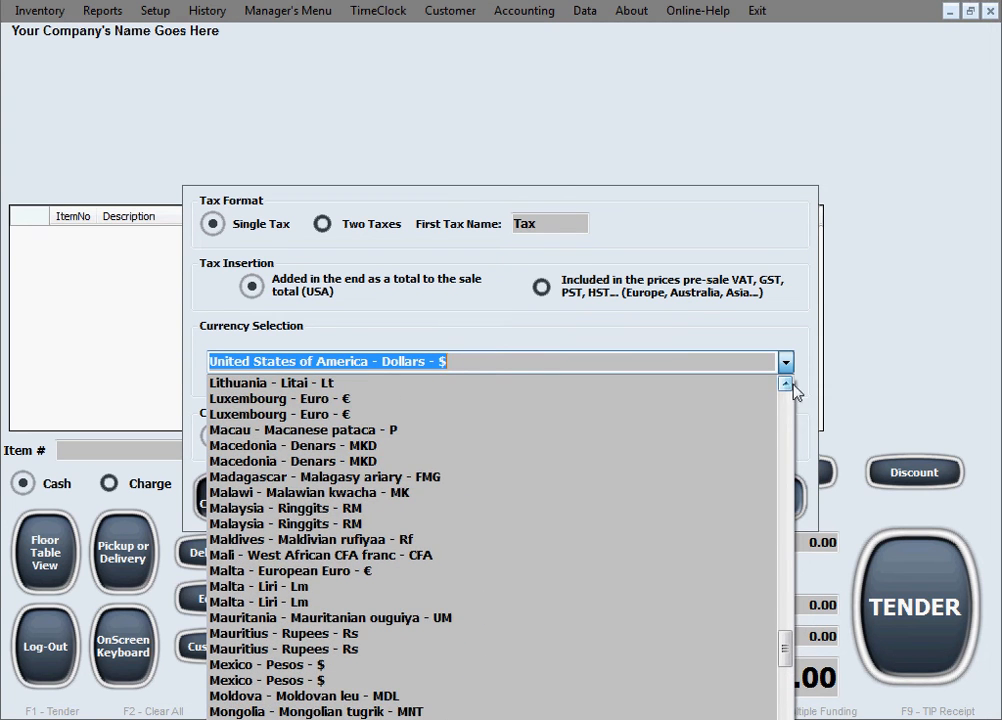
left_click(805, 385)
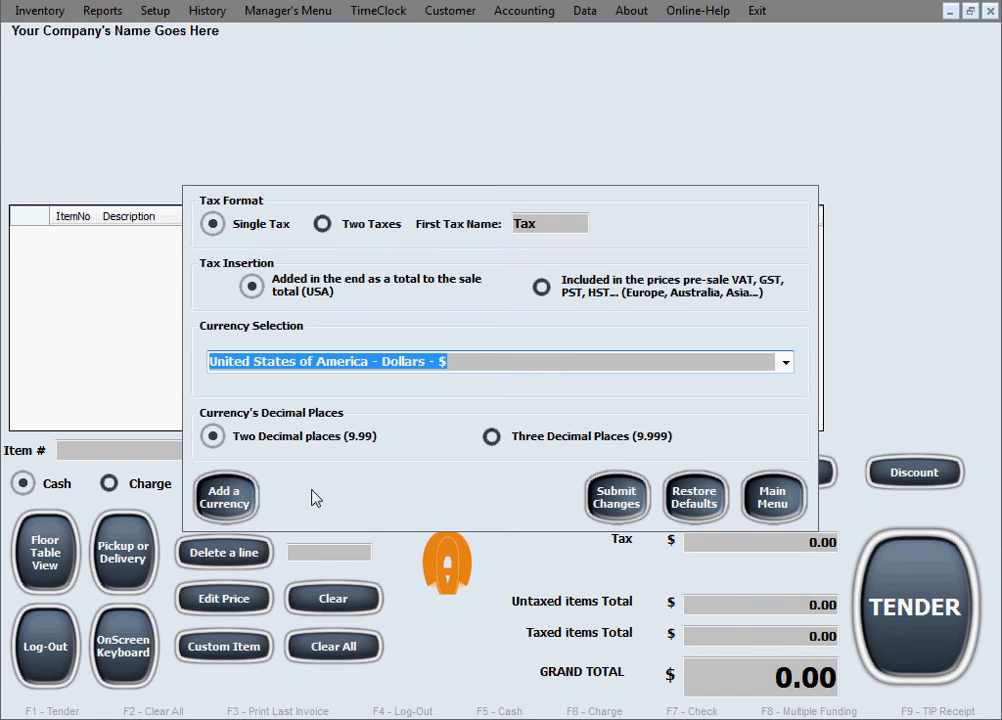
left_click(465, 361)
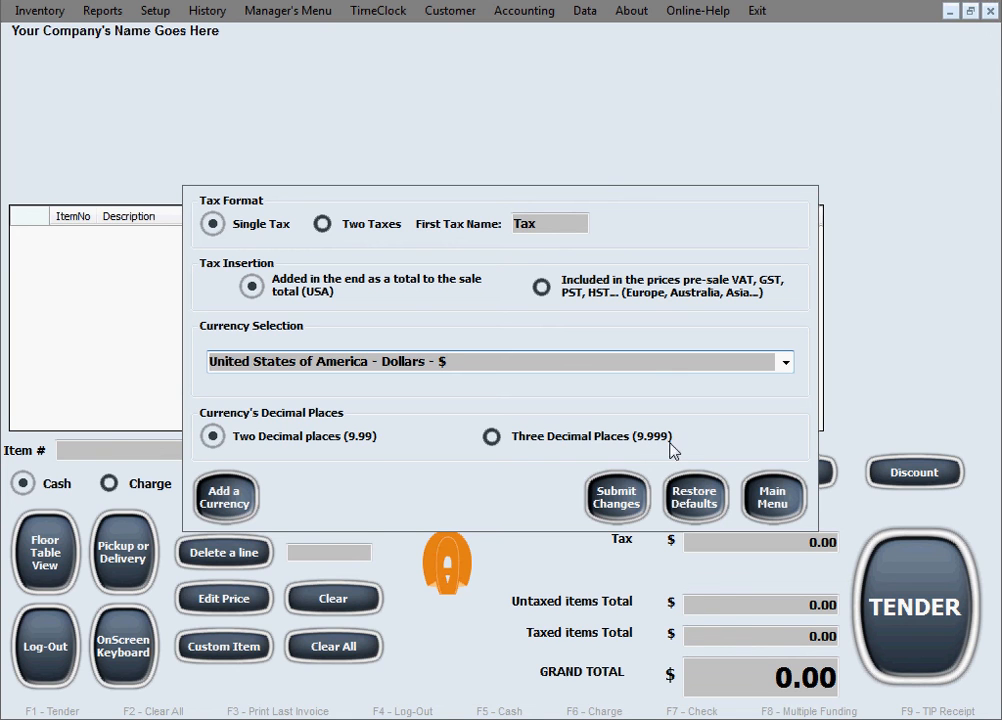
Step: Try three decimal places for the currency, set it back to two decimal places, and submit the regional settings
left_click(500, 445)
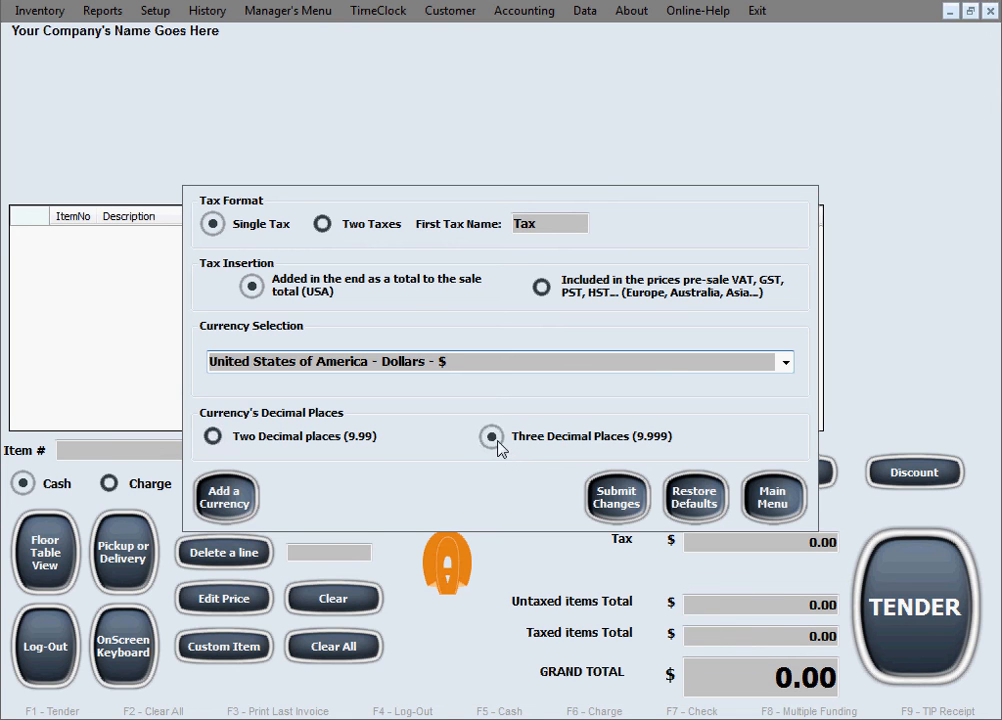
left_click(212, 436)
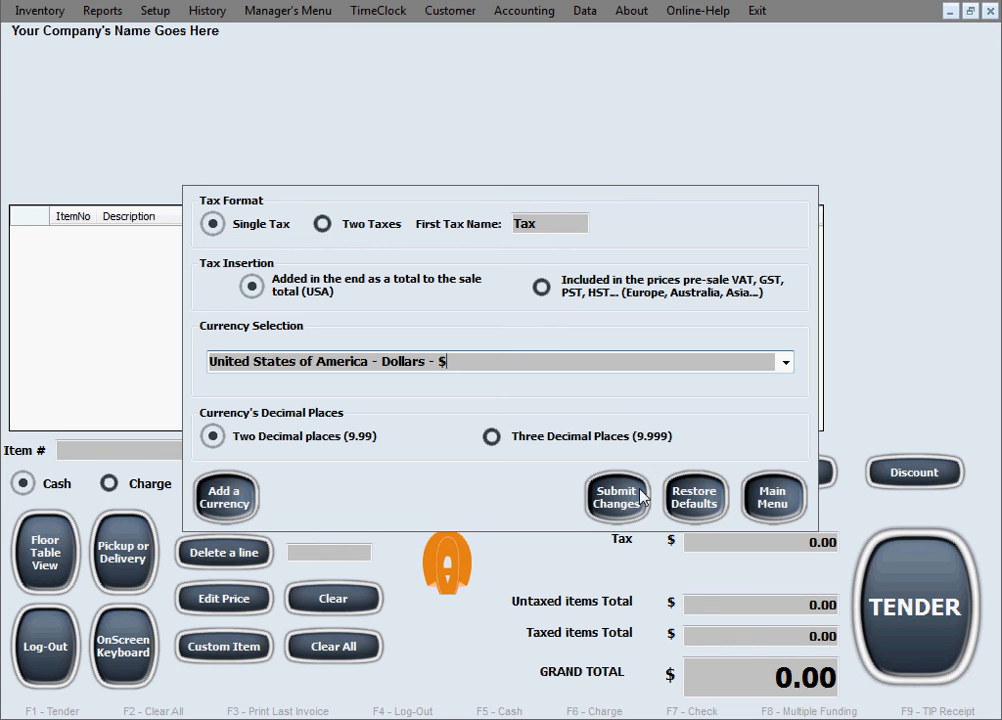
left_click(616, 514)
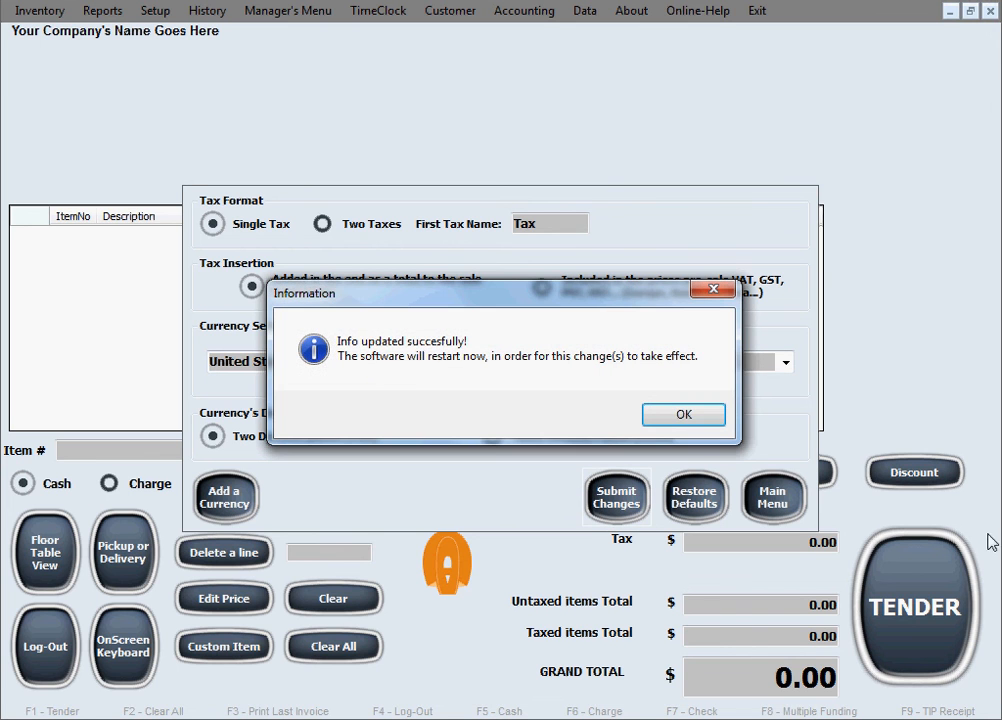